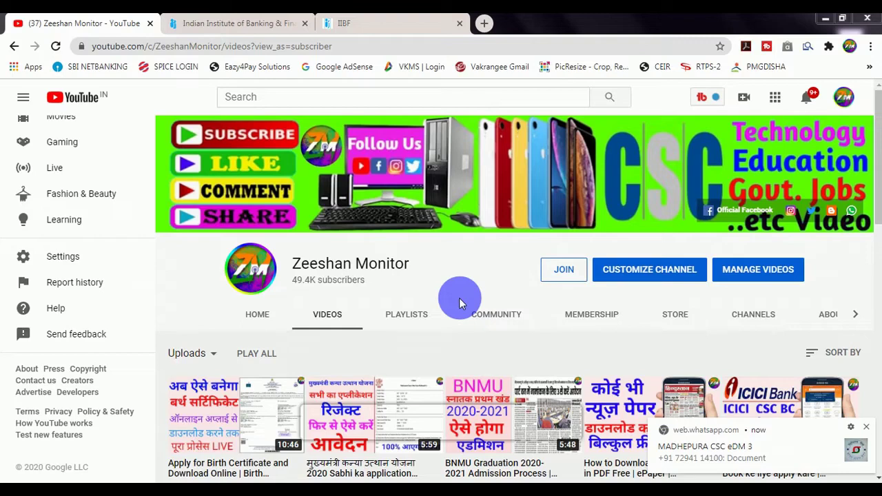
# Step: Dismiss the browser notification, switch to the Indian Institute of Banking & Finance homepage and close its notice pop-up
pyautogui.click(867, 427)
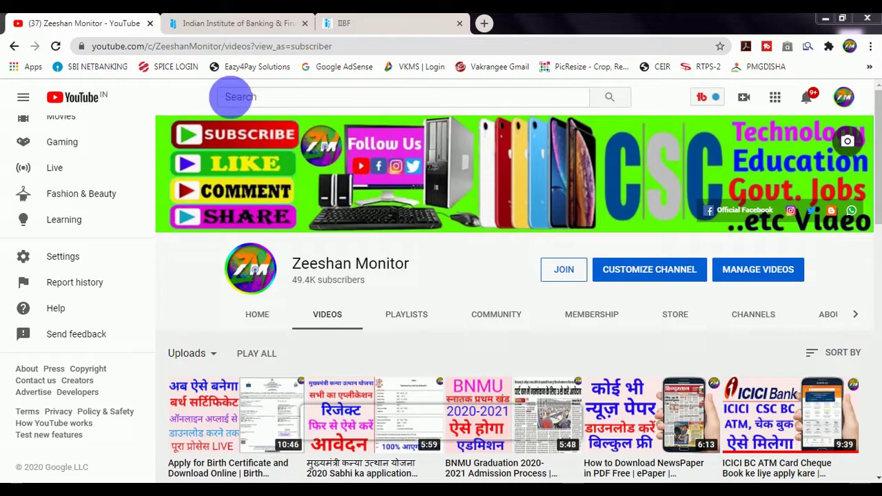
pyautogui.click(220, 22)
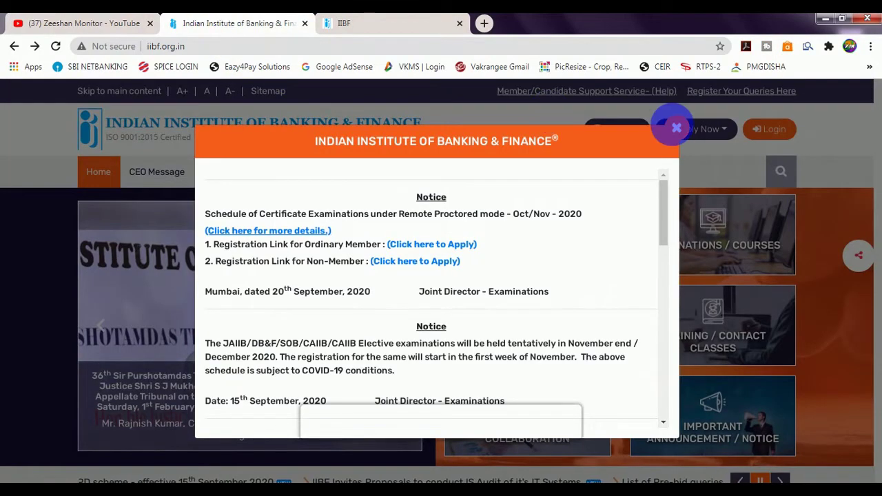
pyautogui.click(676, 130)
pyautogui.moveTo(386, 173)
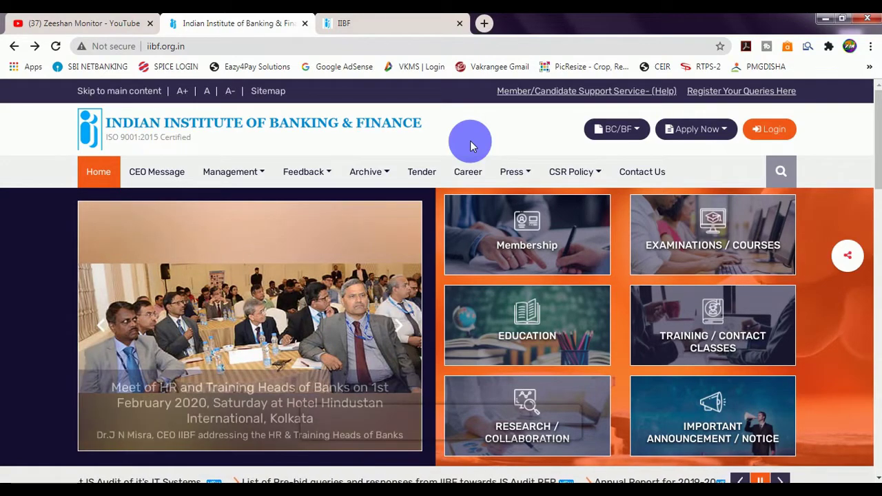
# Step: Bring up the non-member examination registration form and set the applicant's title to Mr. in Basic Details
pyautogui.hotkey('ctrl', 'Tab')
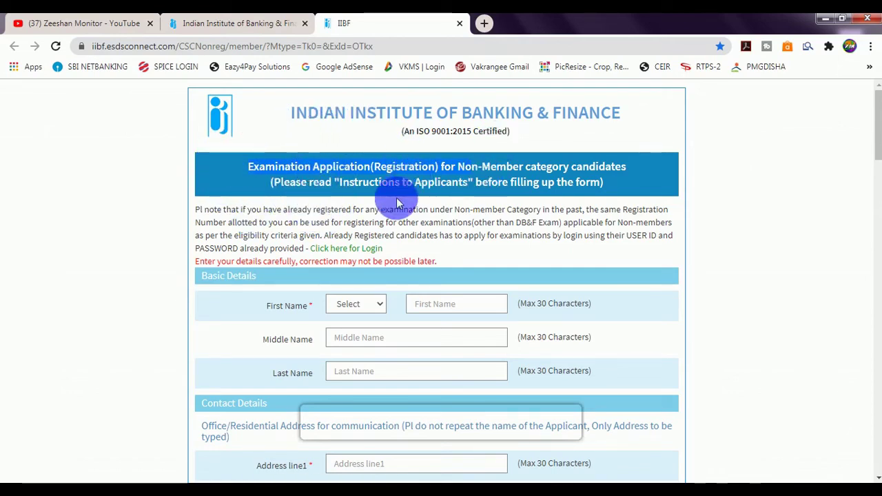
pyautogui.scroll(-2, 355, 228)
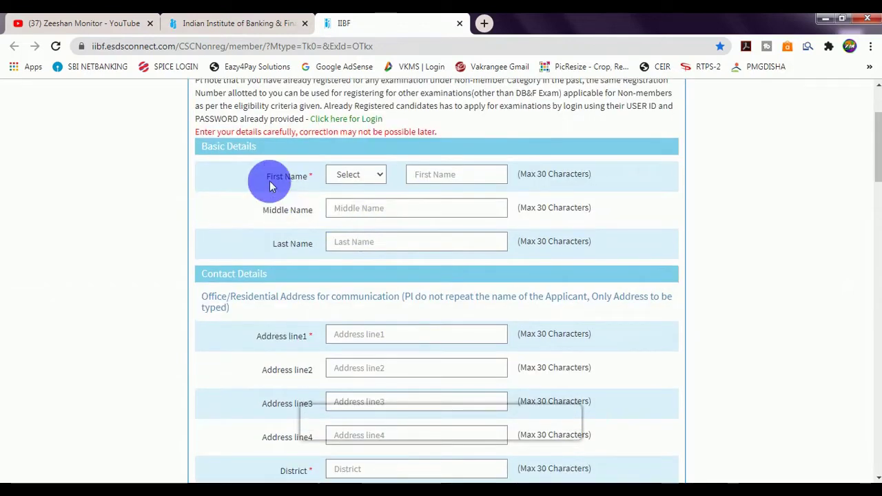
pyautogui.click(354, 178)
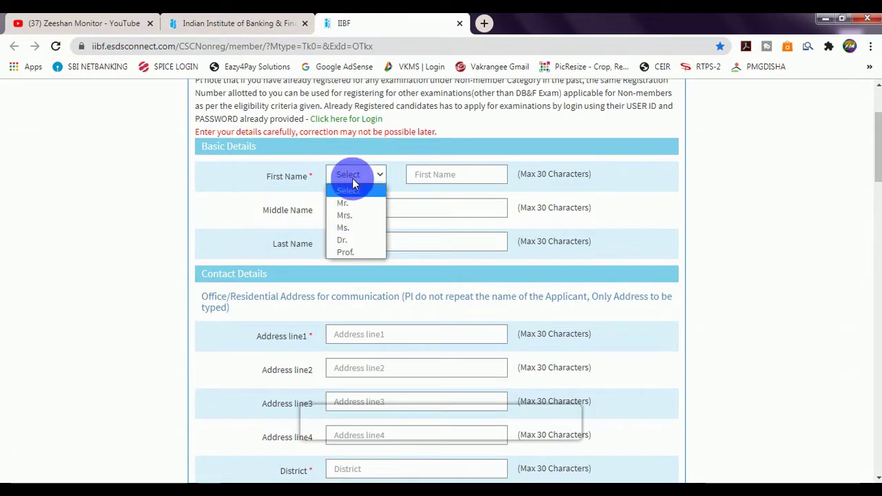
pyautogui.click(341, 202)
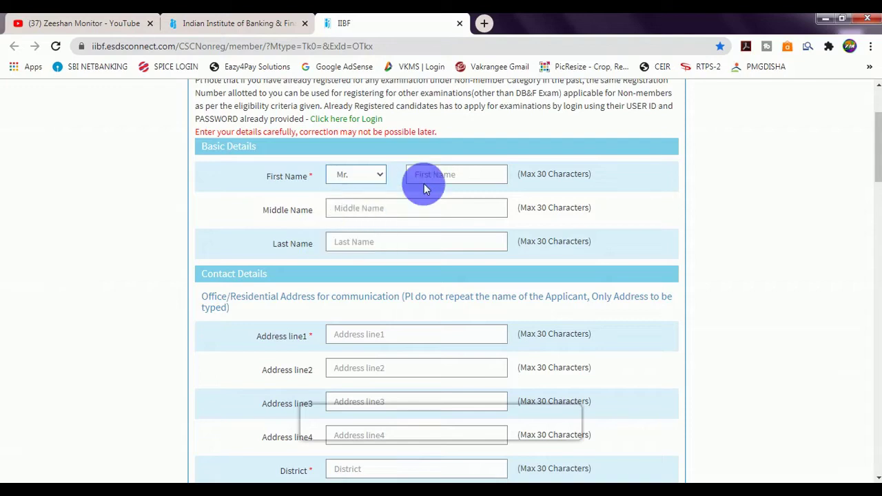
pyautogui.click(445, 178)
pyautogui.click(353, 214)
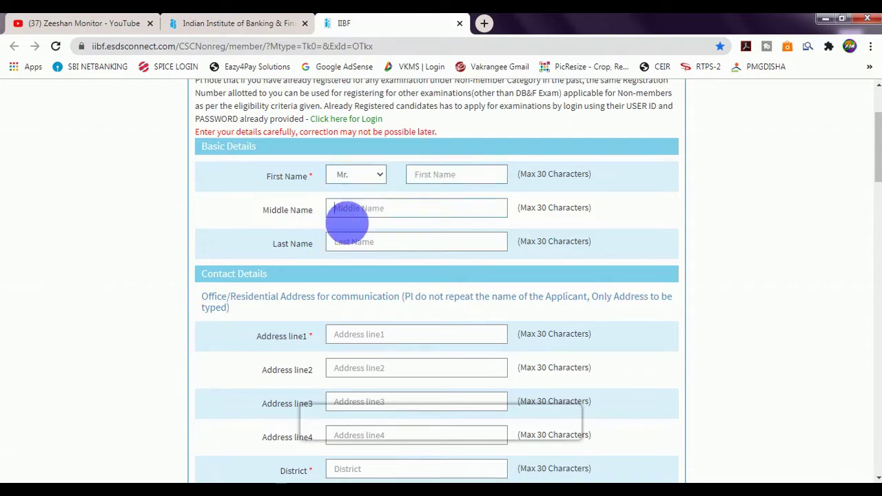
pyautogui.click(350, 240)
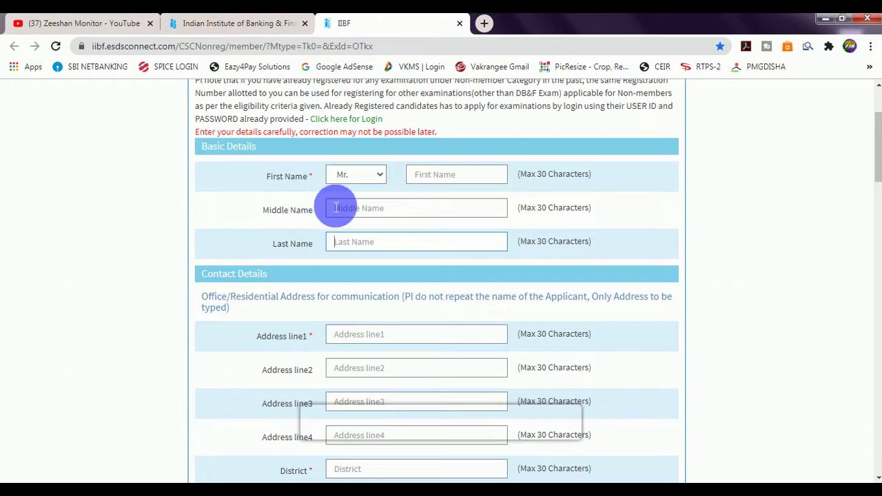
# Step: Set the state to BIHAR in the Contact Details section of the registration form
pyautogui.scroll(-2, 314, 227)
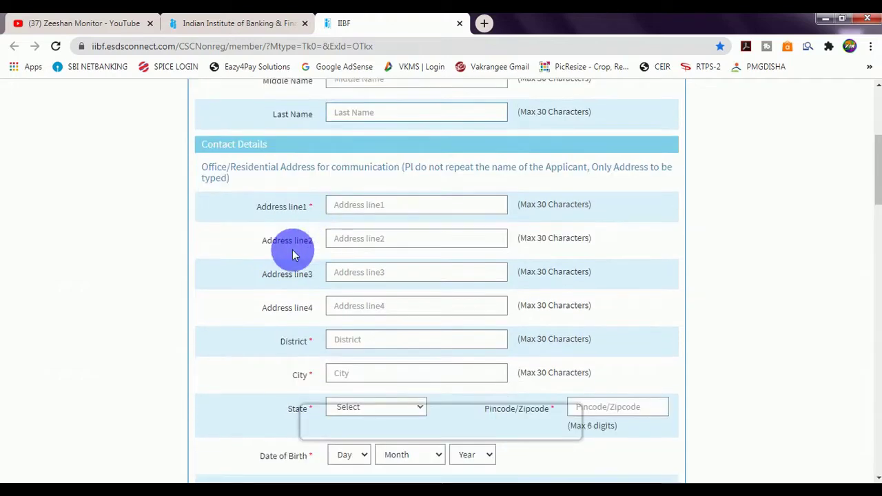
pyautogui.click(353, 212)
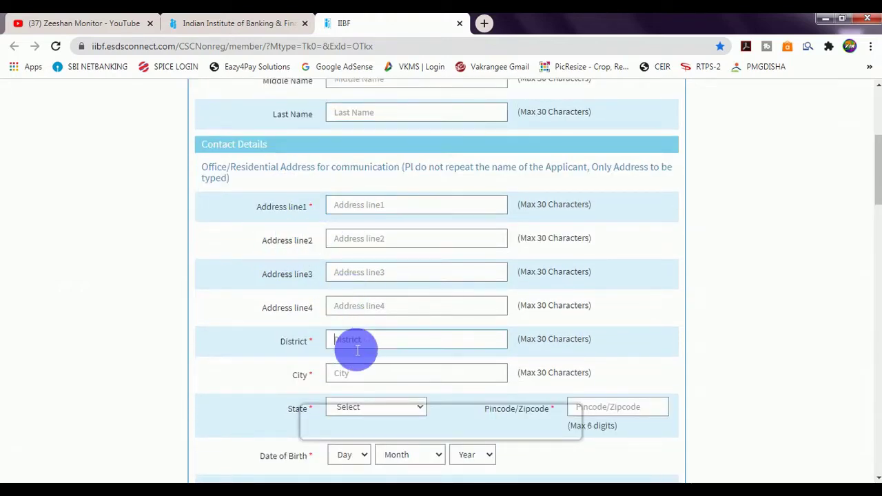
pyautogui.click(366, 374)
pyautogui.scroll(-1, 355, 355)
pyautogui.click(356, 348)
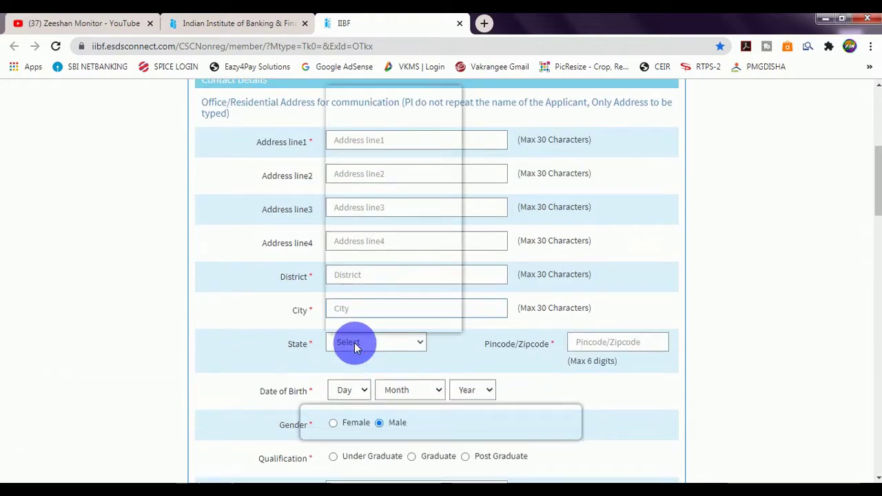
pyautogui.click(354, 142)
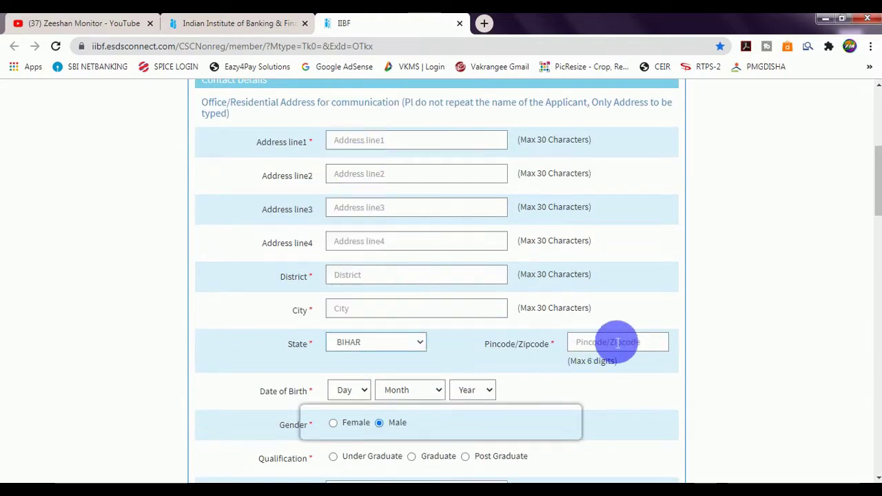
pyautogui.scroll(-1, 590, 340)
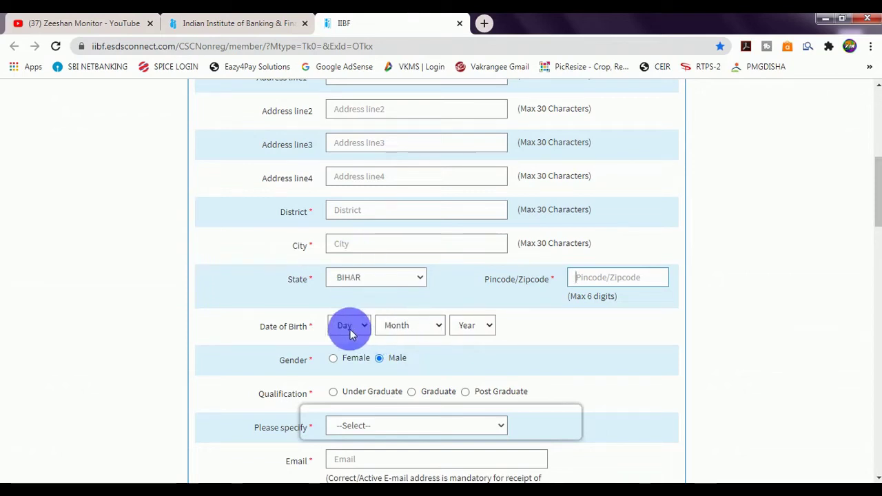
# Step: Choose the month and year of the applicant's date of birth
pyautogui.click(350, 328)
pyautogui.click(393, 324)
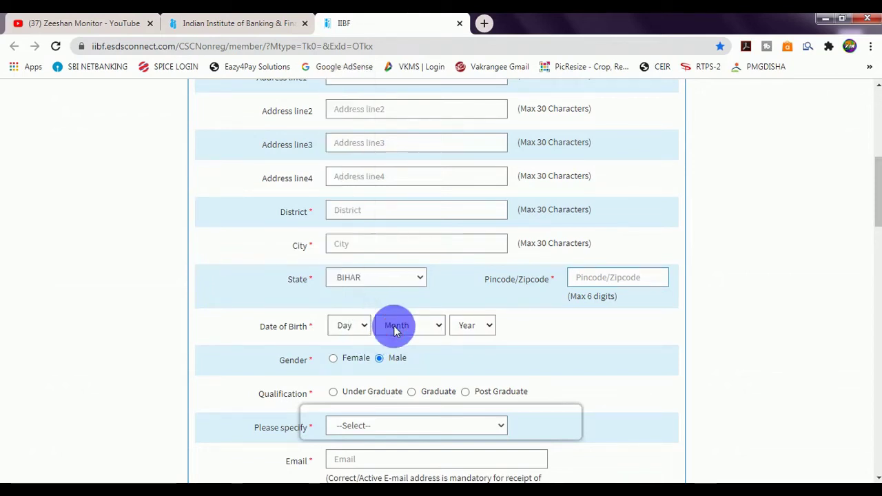
pyautogui.click(393, 325)
pyautogui.click(409, 296)
pyautogui.click(463, 323)
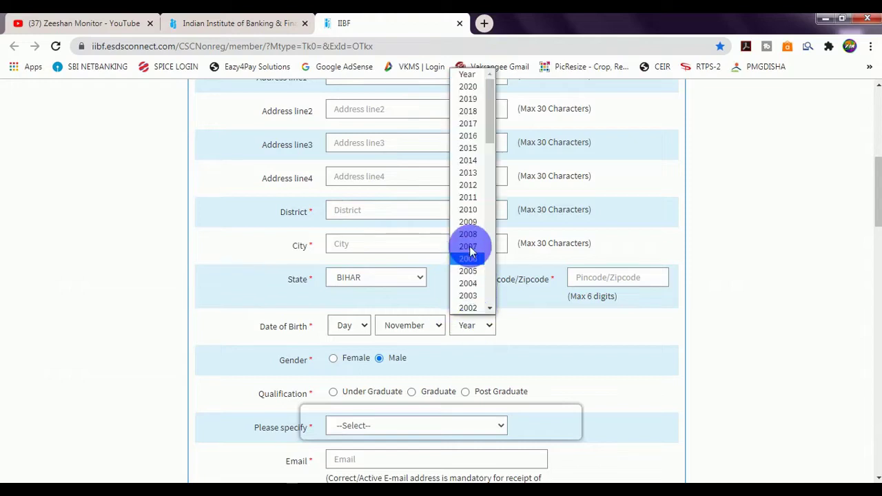
pyautogui.scroll(-6, 468, 276)
pyautogui.click(467, 285)
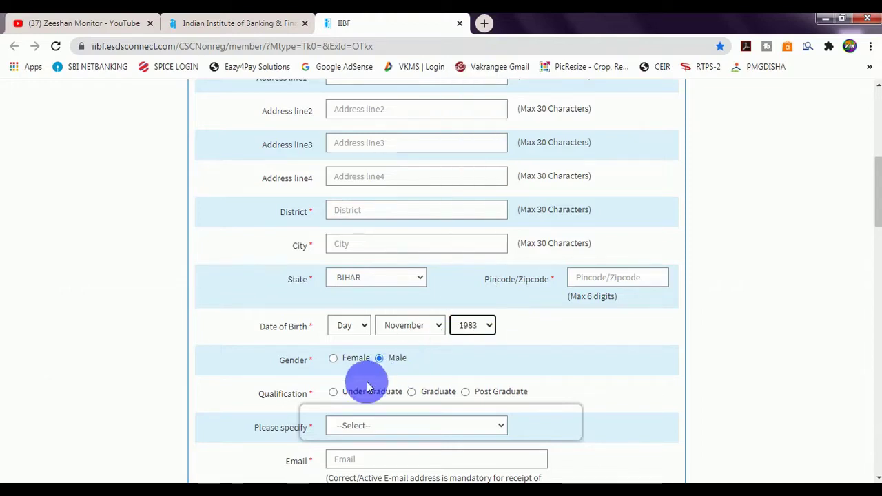
# Step: Set the qualification to Under Graduate and specify it as SSC
pyautogui.scroll(-2, 340, 352)
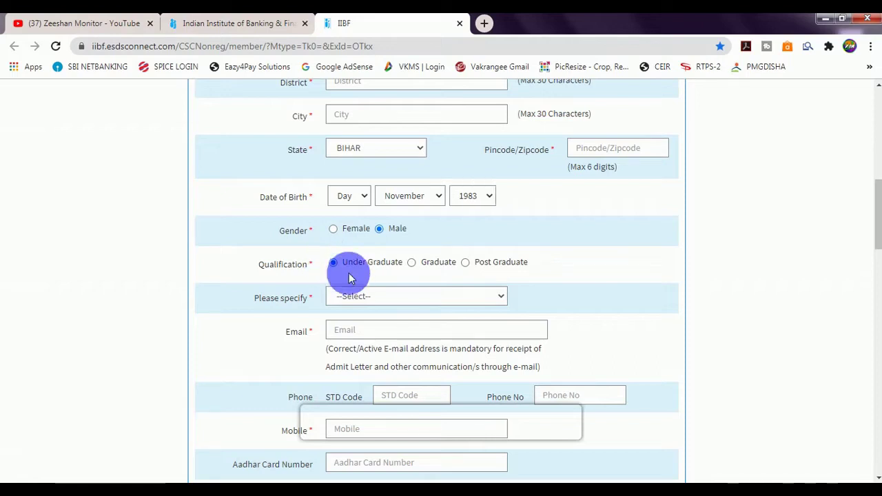
pyautogui.click(350, 298)
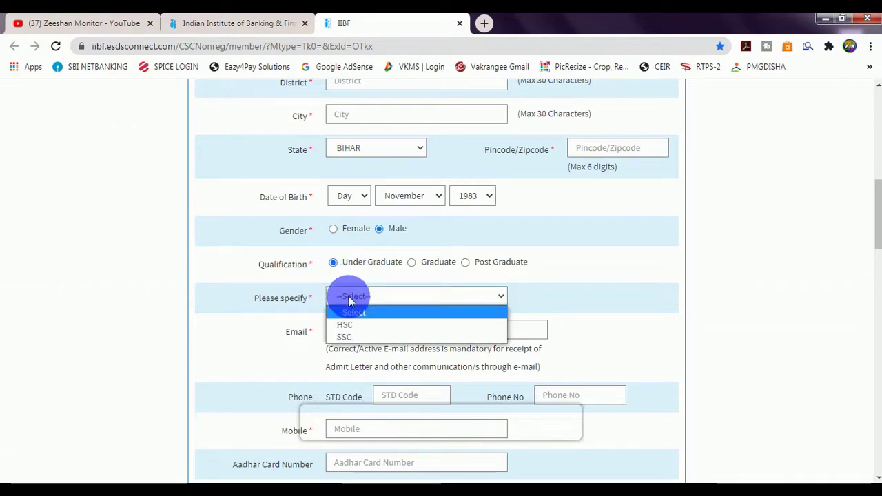
pyautogui.click(347, 339)
pyautogui.click(349, 332)
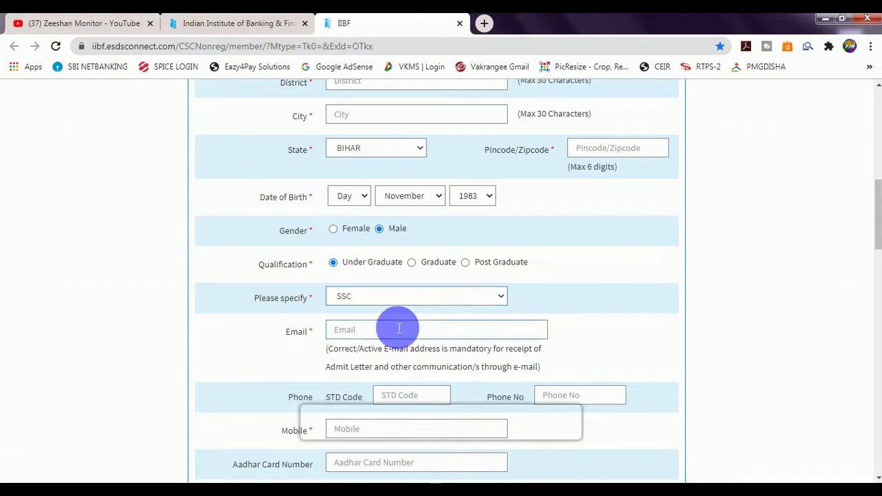
# Step: Select Pan card as the ID proof and upload PAN CARD.jpg as the ID proof image
pyautogui.scroll(-1, 398, 329)
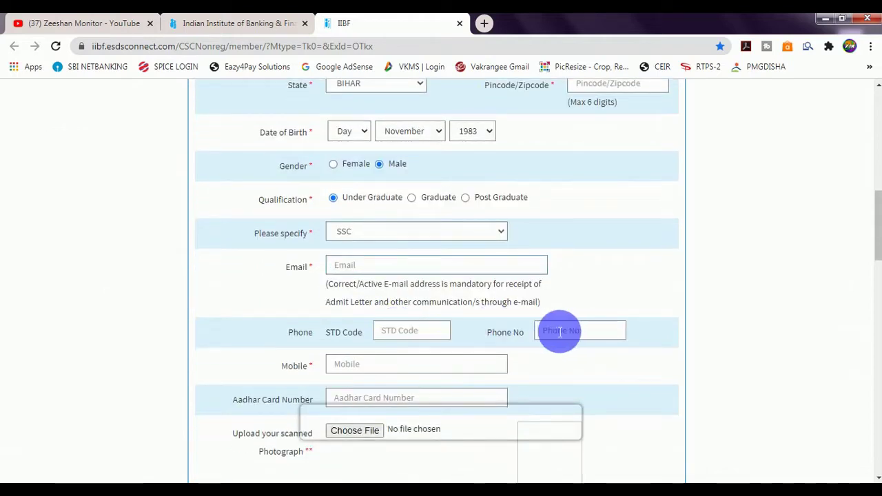
pyautogui.click(556, 333)
pyautogui.scroll(-2, 414, 331)
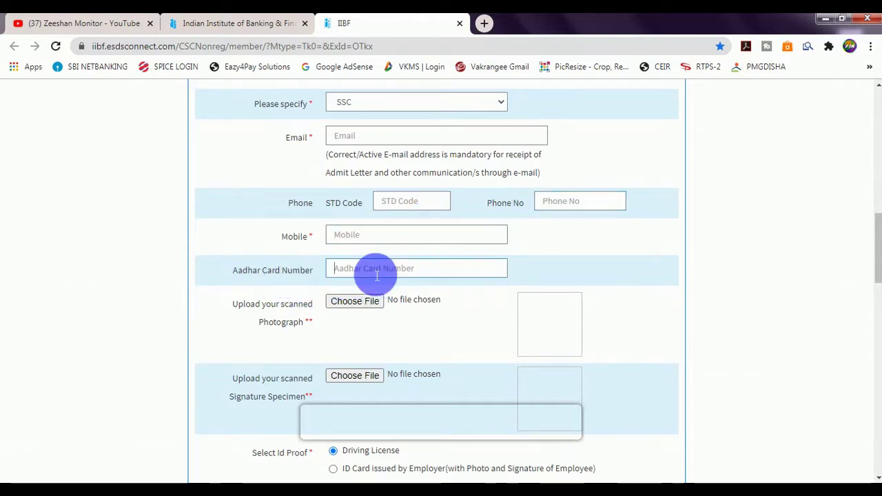
pyautogui.scroll(-1, 373, 274)
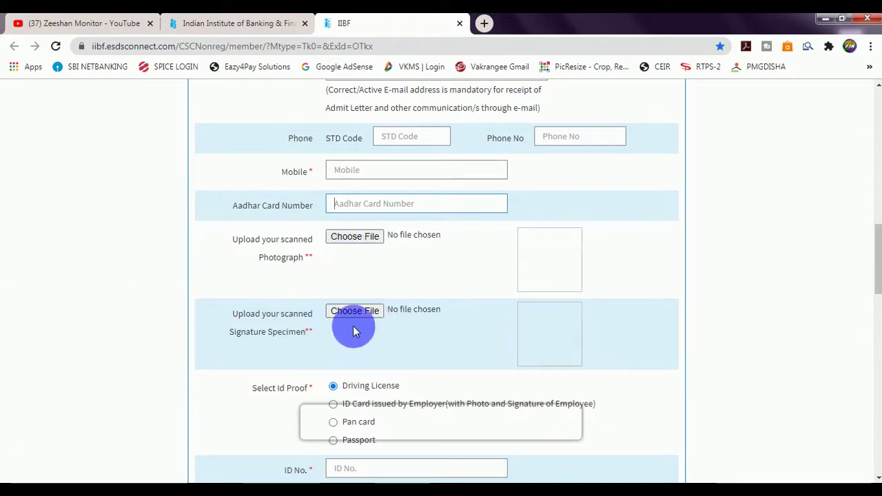
pyautogui.scroll(-2, 353, 324)
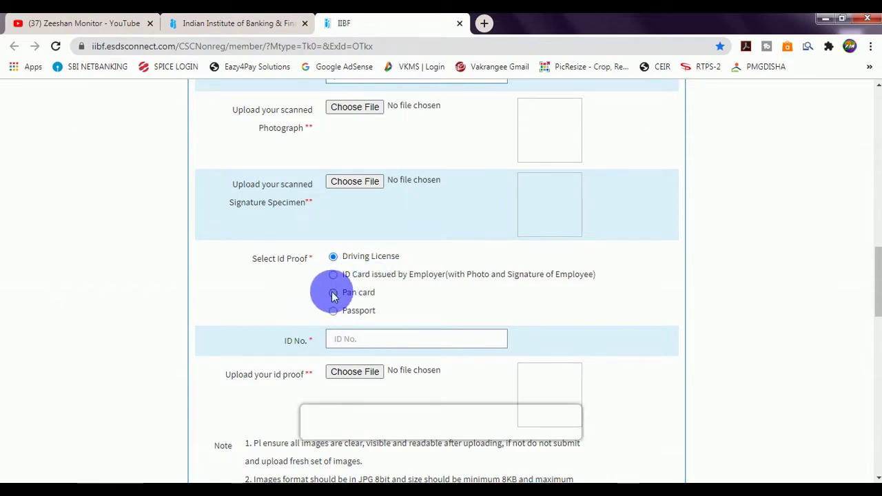
pyautogui.scroll(-1, 333, 297)
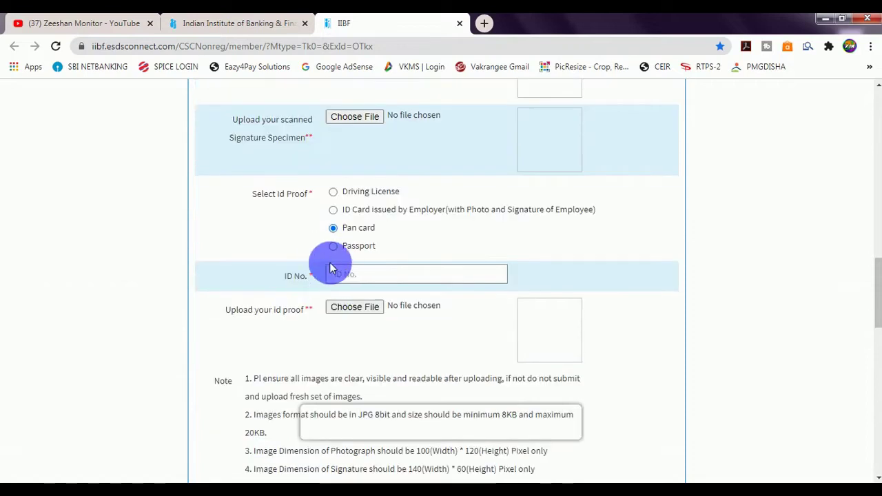
pyautogui.click(338, 275)
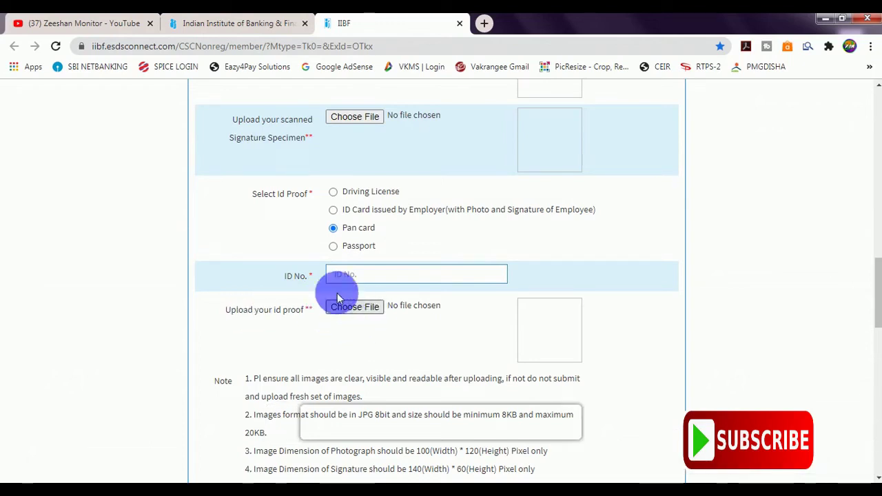
pyautogui.click(375, 277)
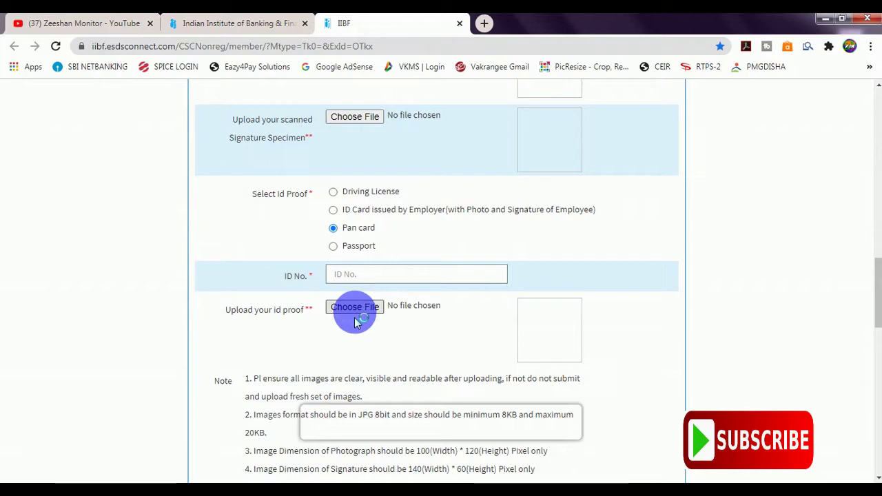
pyautogui.click(355, 307)
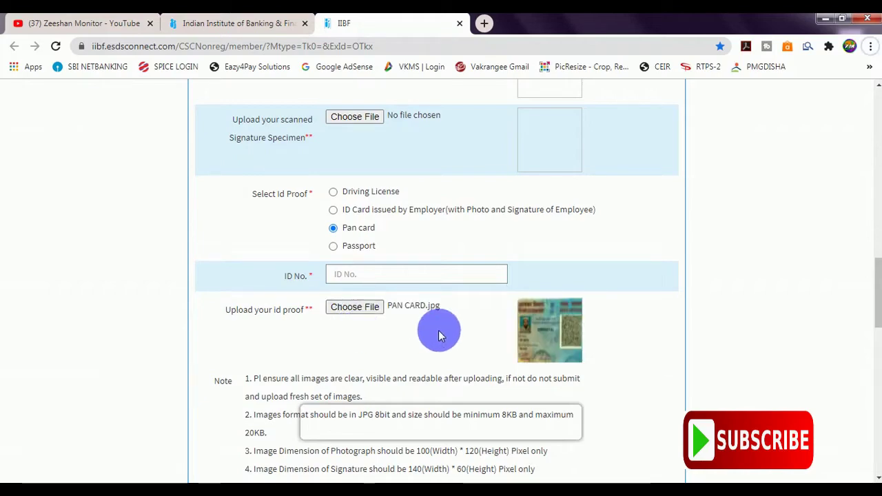
# Step: Set the examination medium to HINDI in the Exam Details section
pyautogui.scroll(-5, 440, 336)
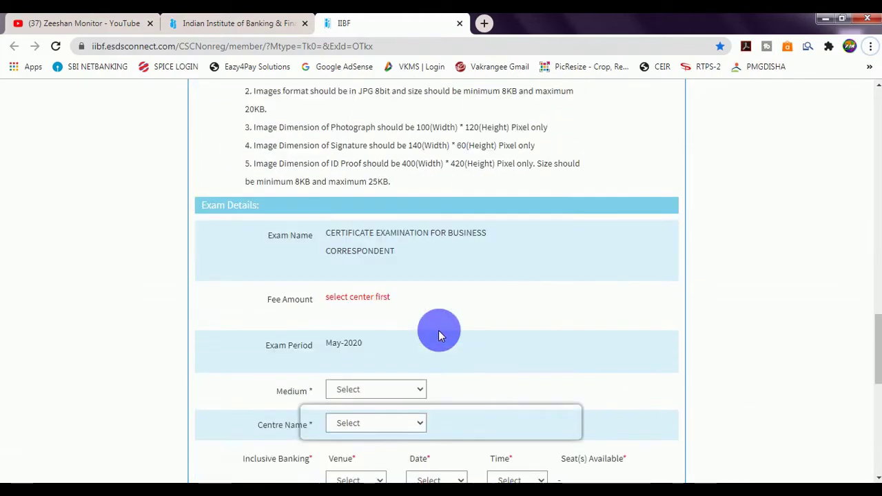
pyautogui.scroll(-2, 390, 296)
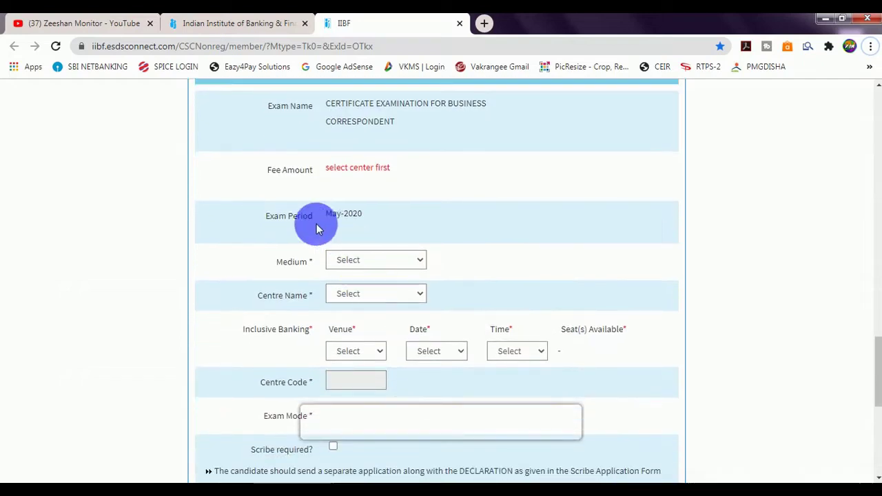
pyautogui.click(359, 261)
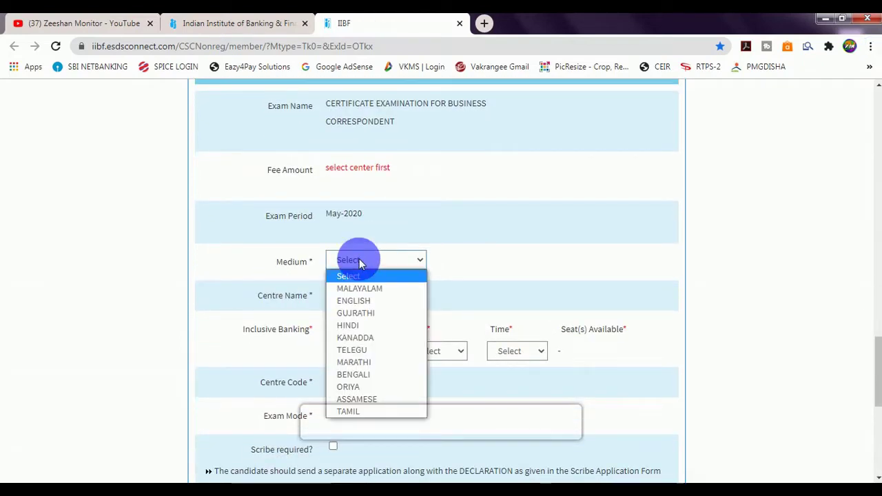
pyautogui.click(348, 329)
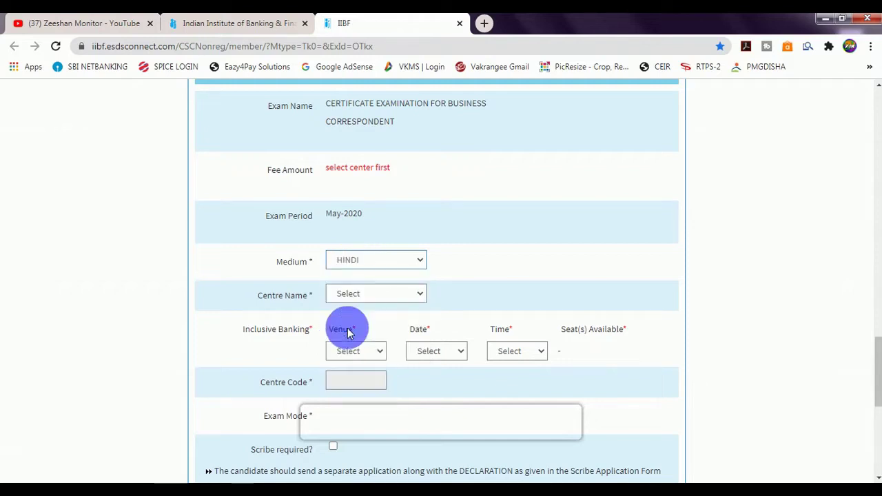
# Step: Set the exam centre to Madhepura-Bihar in the Exam Details section
pyautogui.click(359, 293)
pyautogui.scroll(-2, 388, 220)
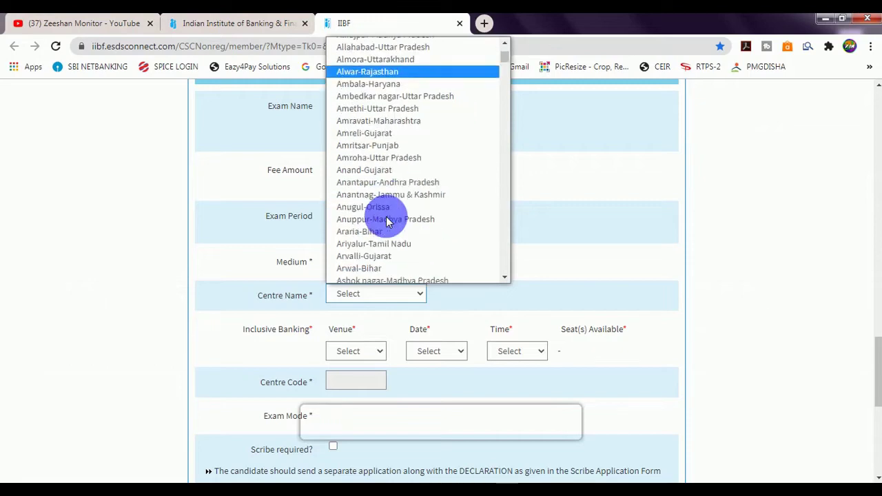
pyautogui.scroll(-7, 388, 221)
pyautogui.scroll(-6, 388, 220)
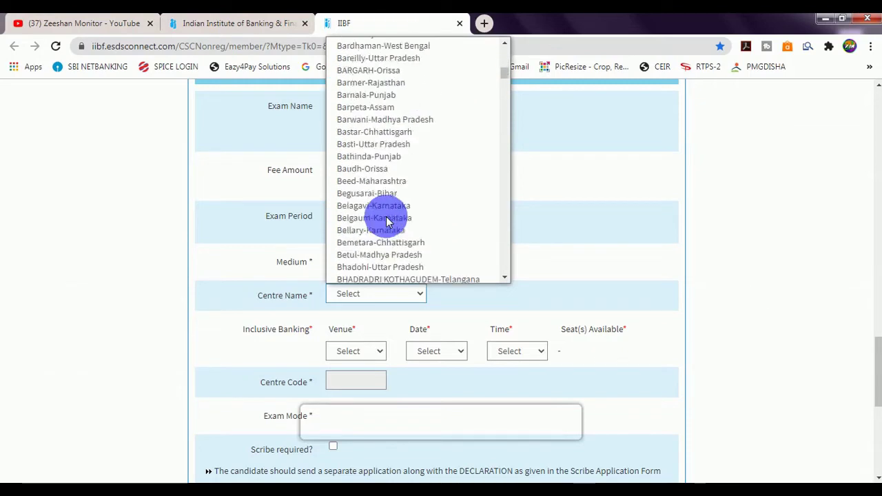
pyautogui.scroll(-6, 388, 220)
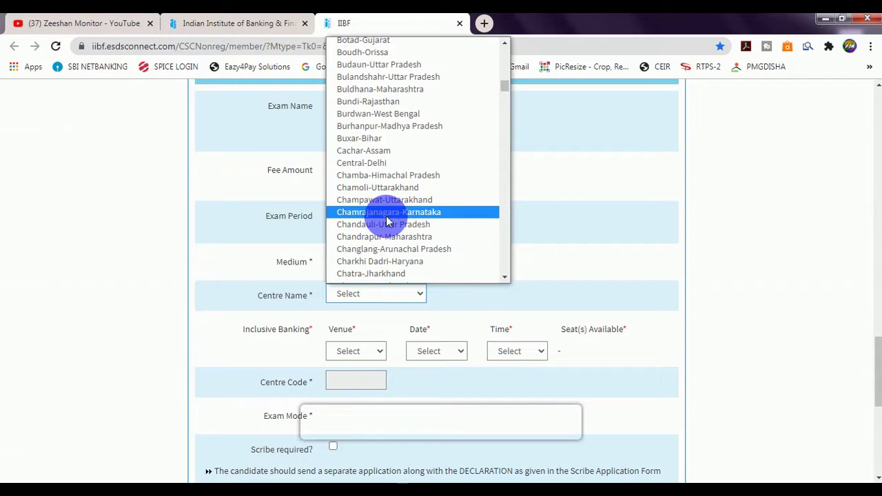
pyautogui.press('m')
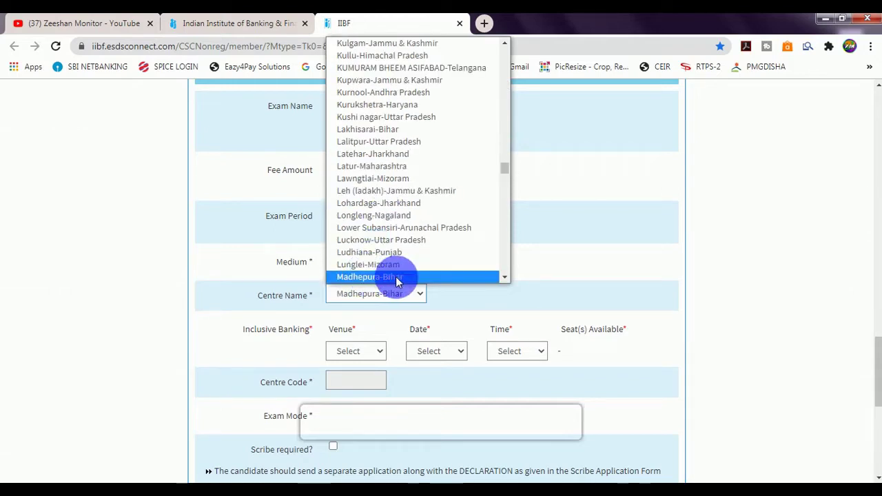
pyautogui.click(372, 304)
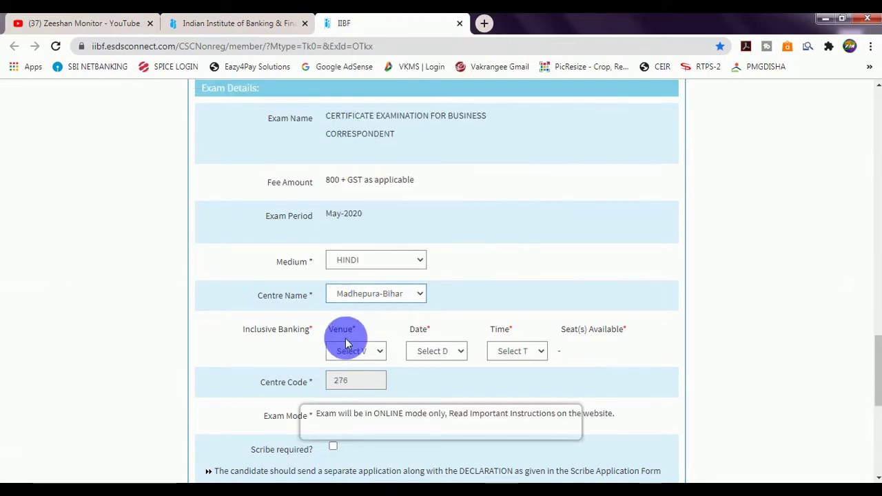
# Step: Choose the bhirkhi, CSC Center, bhirkhi ward no-26 venue for the Inclusive Banking exam
pyautogui.click(344, 351)
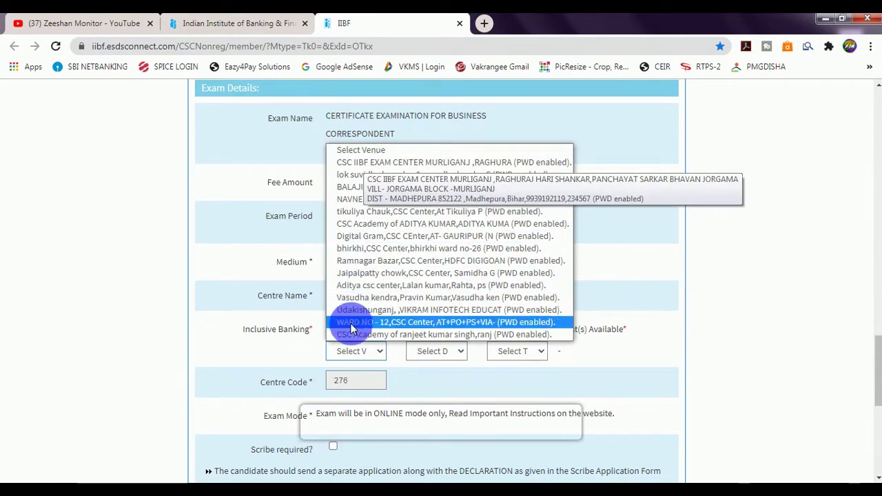
pyautogui.click(350, 351)
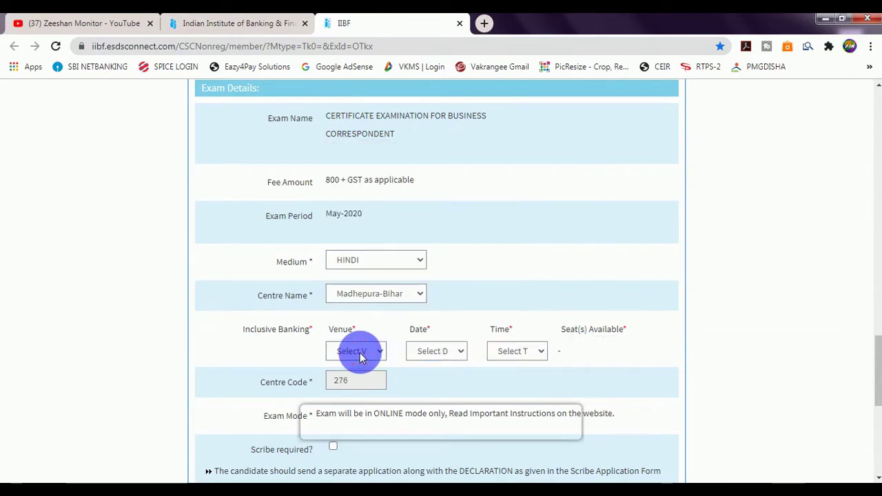
pyautogui.click(360, 353)
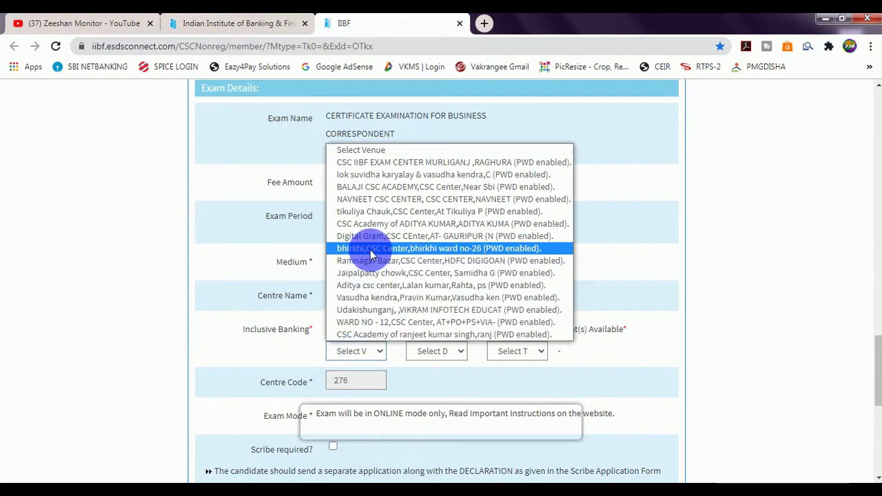
pyautogui.click(429, 365)
# Step: Schedule the Inclusive Banking exam for 07-Oct-2020 at 10.00 AM
pyautogui.click(437, 353)
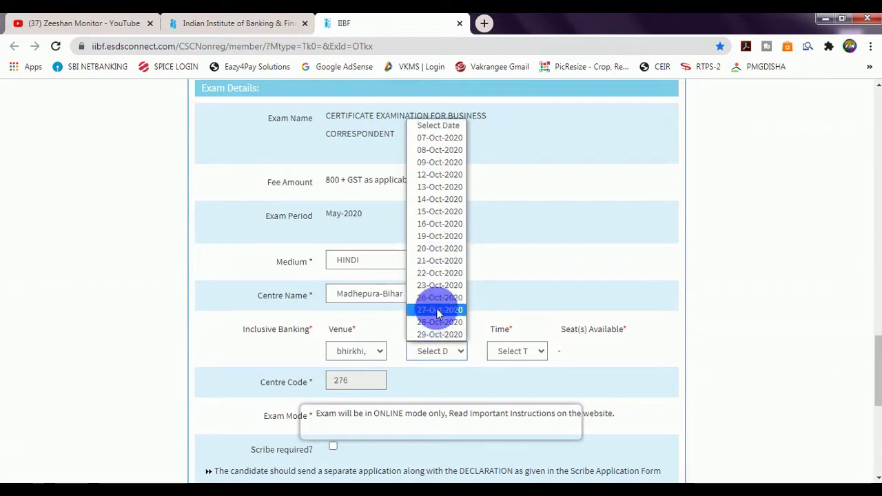
pyautogui.click(434, 140)
pyautogui.click(519, 353)
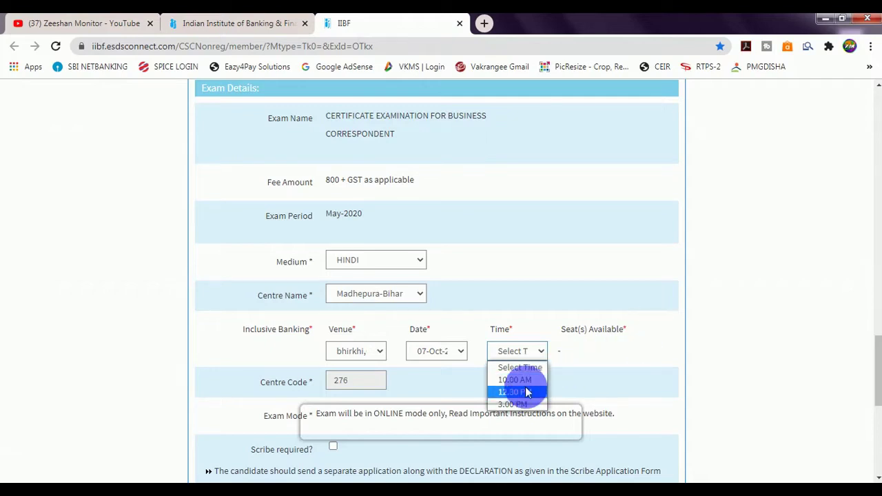
pyautogui.click(524, 384)
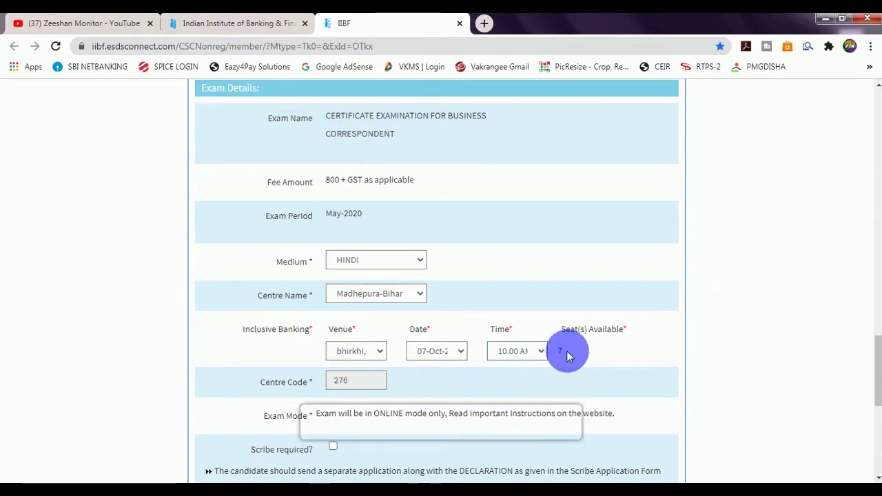
# Step: Accept the declaration and enter the security code shown in the captcha image
pyautogui.scroll(-2, 566, 355)
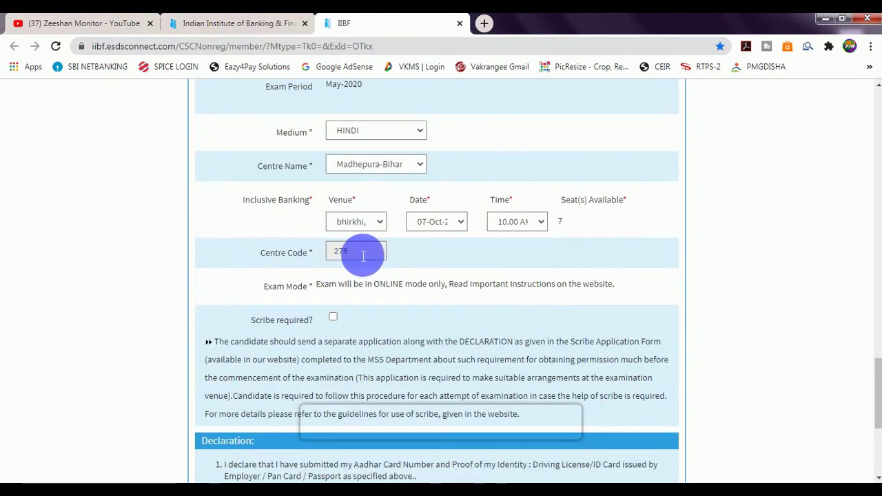
pyautogui.scroll(-4, 331, 262)
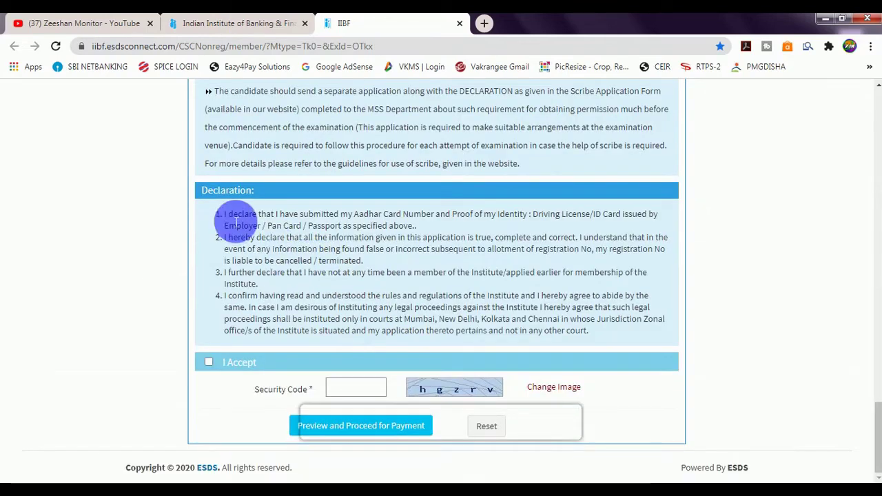
pyautogui.click(208, 363)
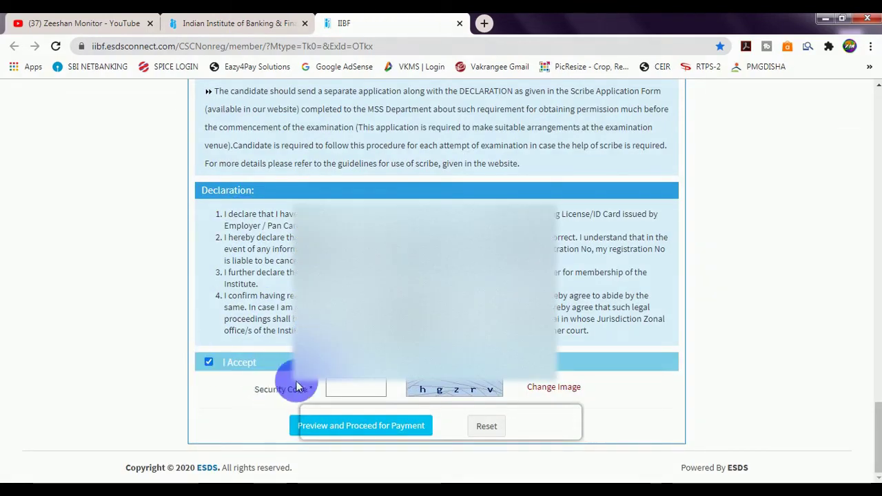
pyautogui.click(368, 390)
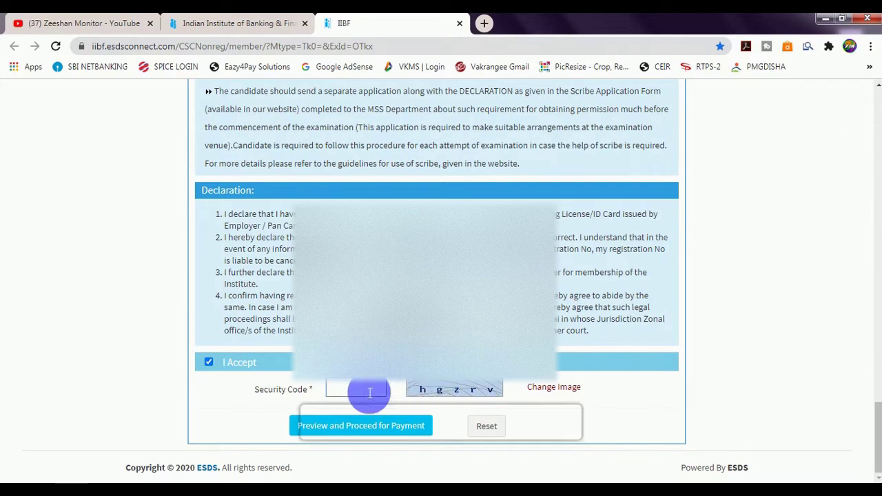
pyautogui.write('hgzrv')
# Step: Submit the form for preview, confirming that the uploaded images are clear and readable, and continue from the preview to payment
pyautogui.click(363, 425)
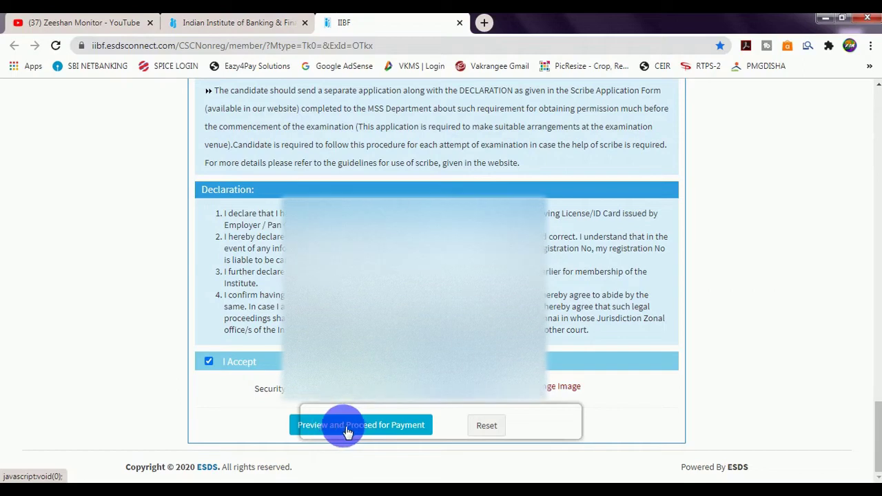
pyautogui.click(350, 429)
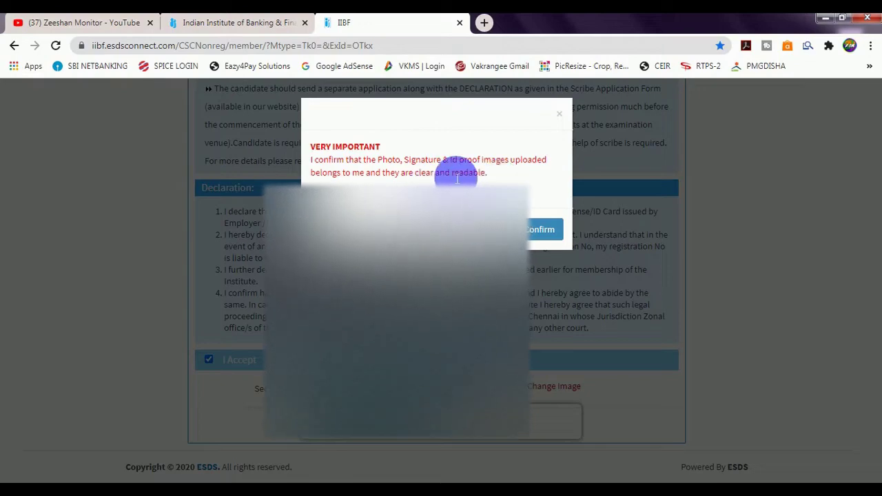
pyautogui.click(544, 230)
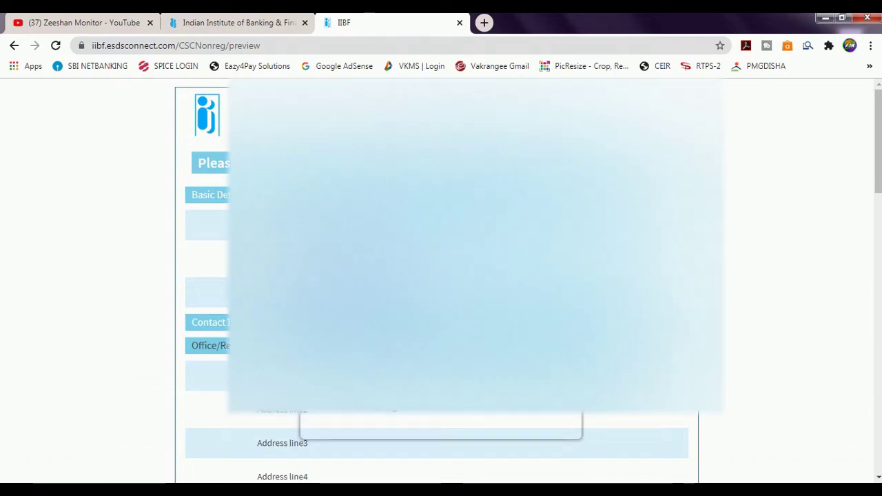
pyautogui.scroll(-15, 441, 276)
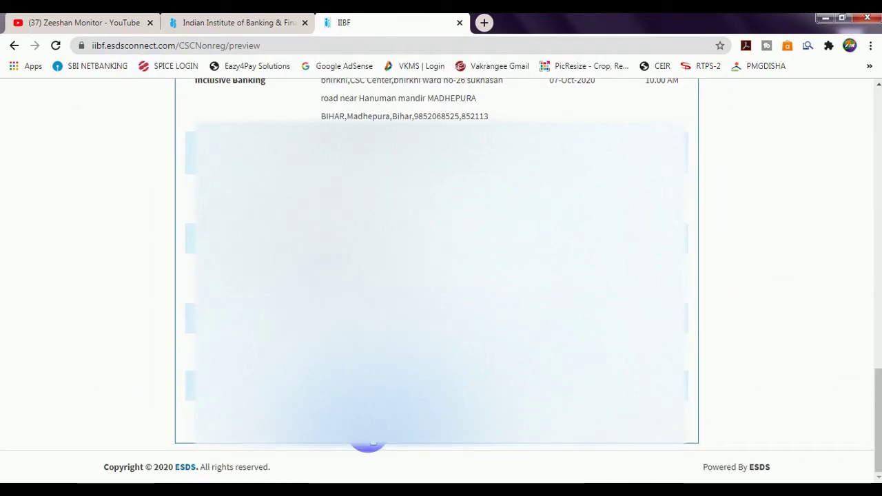
pyautogui.click(371, 436)
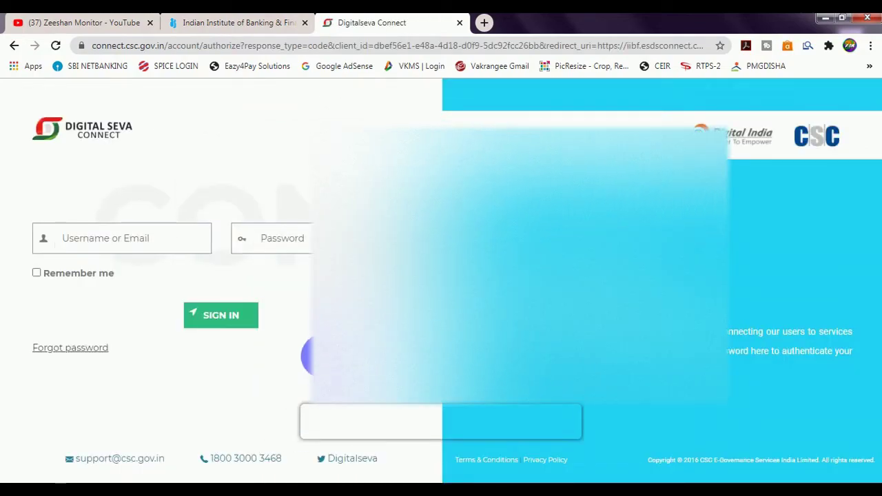
# Step: Sign in to Digital Seva Connect with the account username and password, and authorize IIBF
pyautogui.click(130, 246)
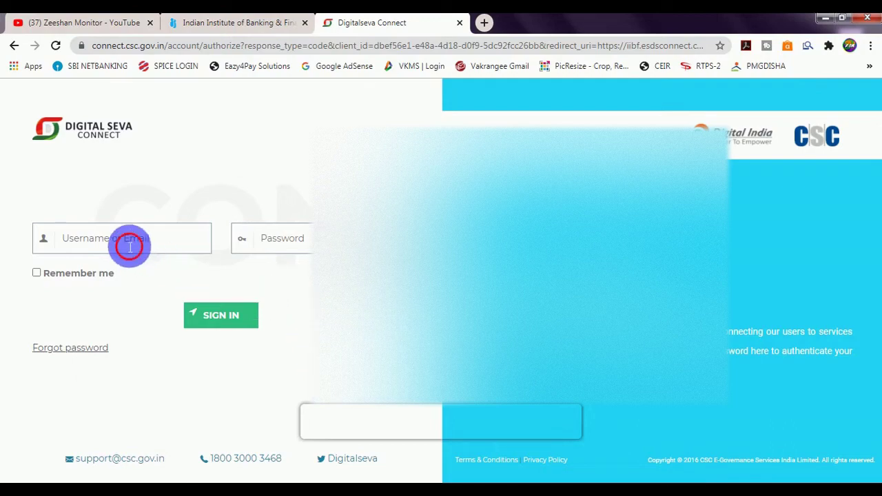
pyautogui.click(301, 243)
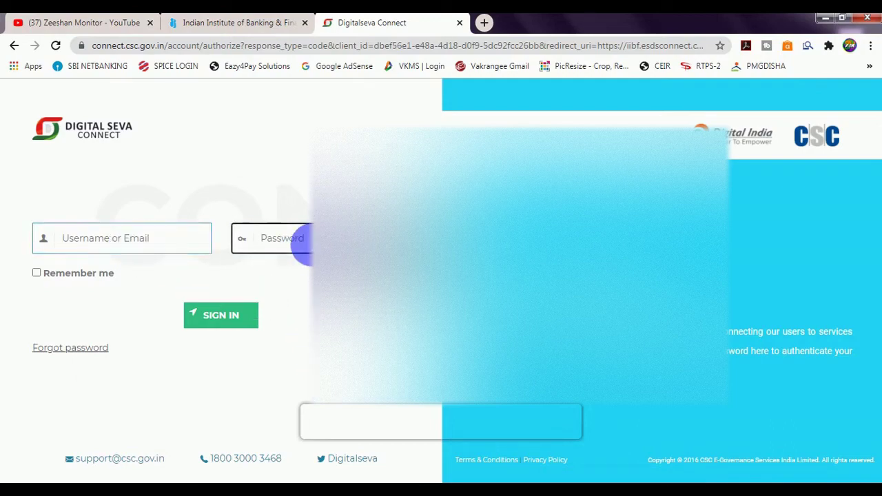
pyautogui.click(212, 324)
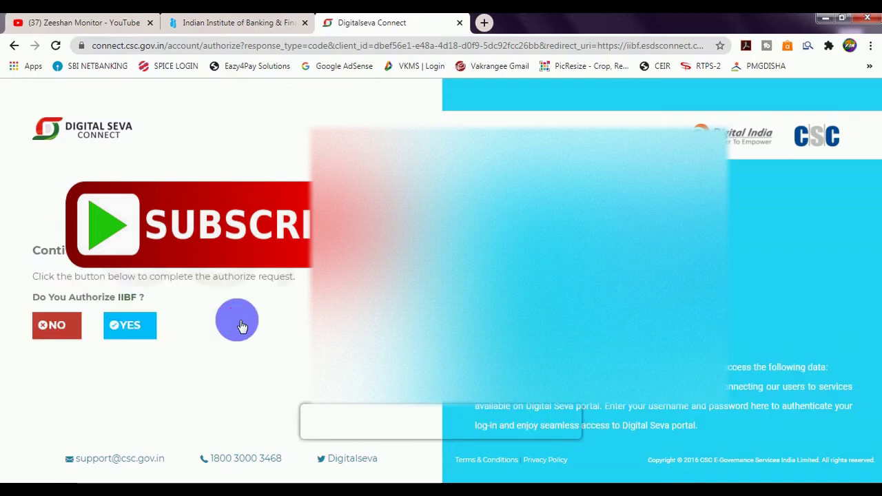
pyautogui.click(143, 326)
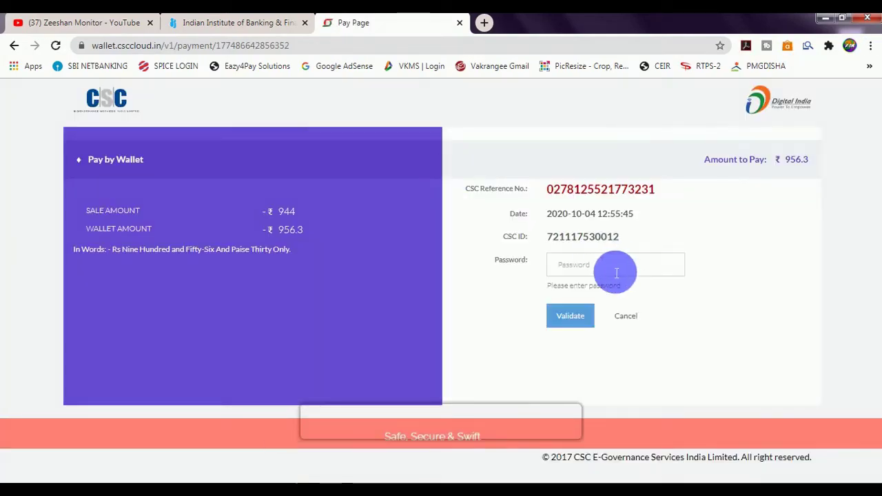
# Step: Validate the CSC wallet payment with the account password, and pay ₹956.3 using the wallet PIN
pyautogui.click(615, 271)
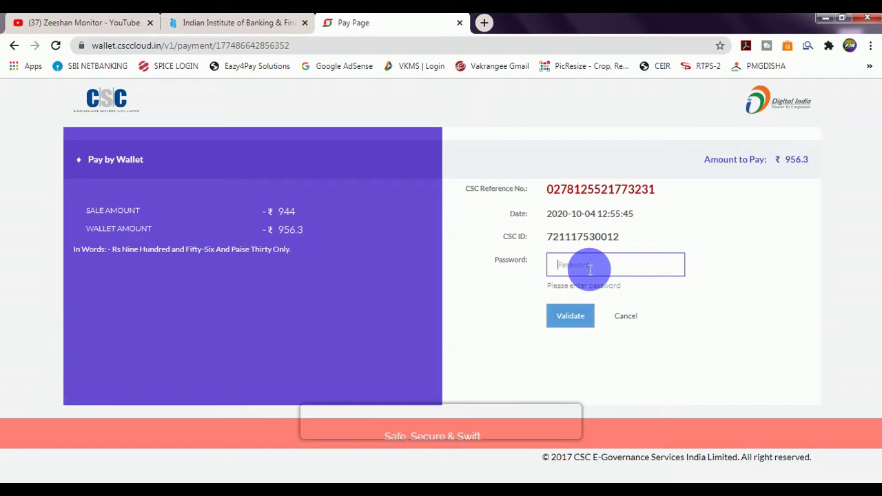
pyautogui.hotkey('ctrl', 'v')
pyautogui.click(577, 323)
pyautogui.press('Return')
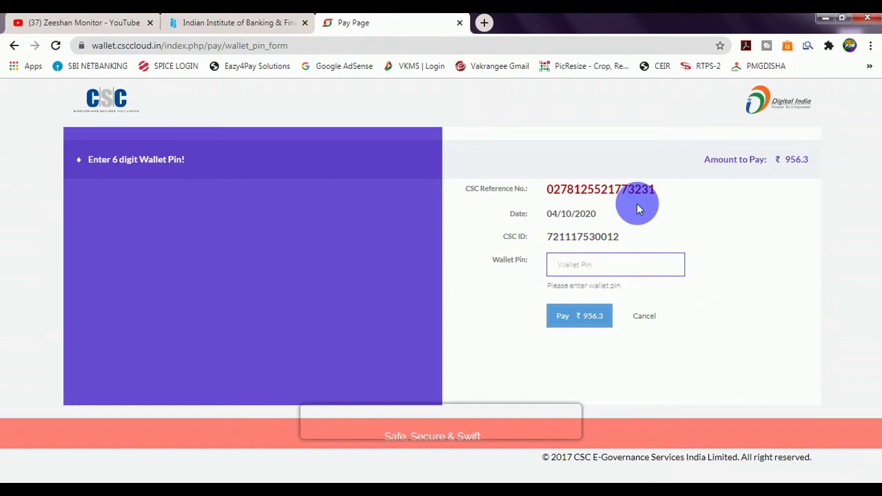
pyautogui.hotkey('ctrl', 'v')
pyautogui.click(583, 320)
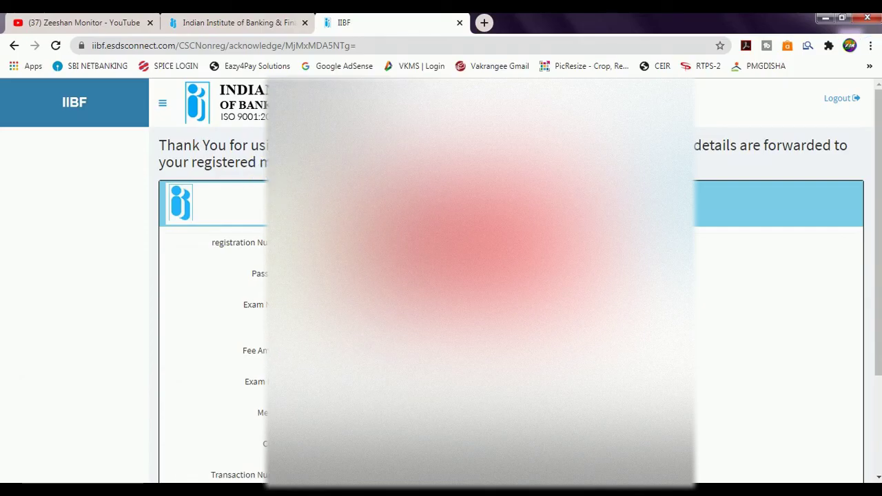
# Step: Open the candidate's exam admit letter from the IIBF non-member dashboard
pyautogui.scroll(-2, 510, 276)
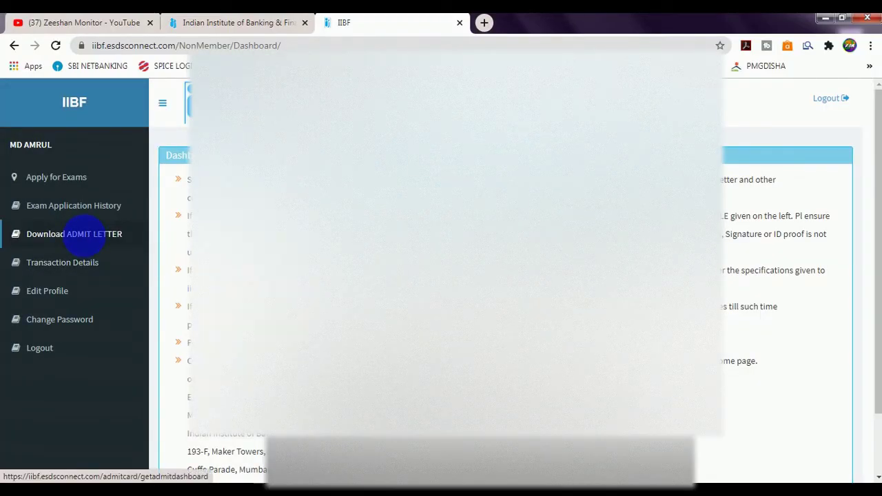
pyautogui.click(84, 235)
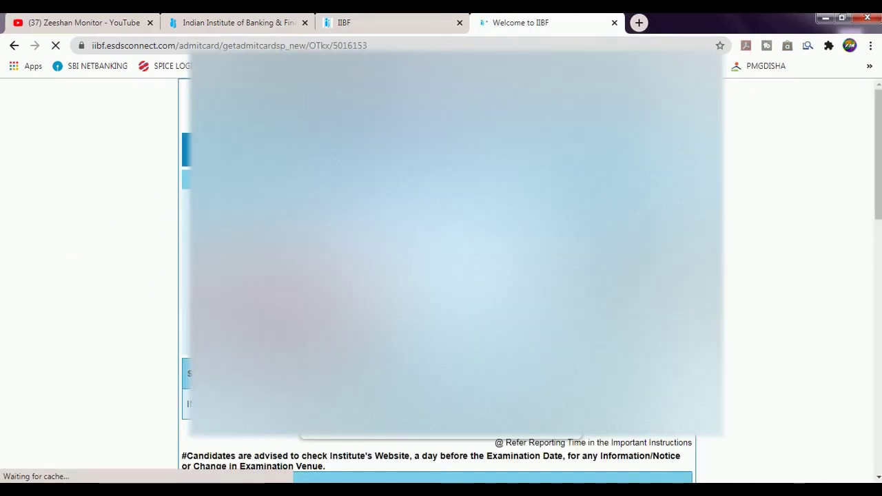
pyautogui.click(207, 455)
# Step: Review the admit letter's exam and venue details and the important instructions for candidates
pyautogui.scroll(-5, 207, 455)
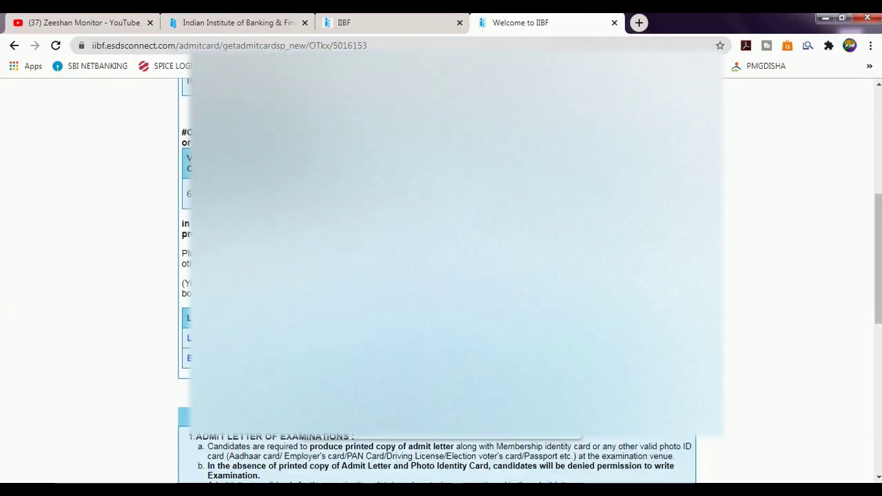
pyautogui.scroll(3, 207, 454)
pyautogui.scroll(1, 207, 455)
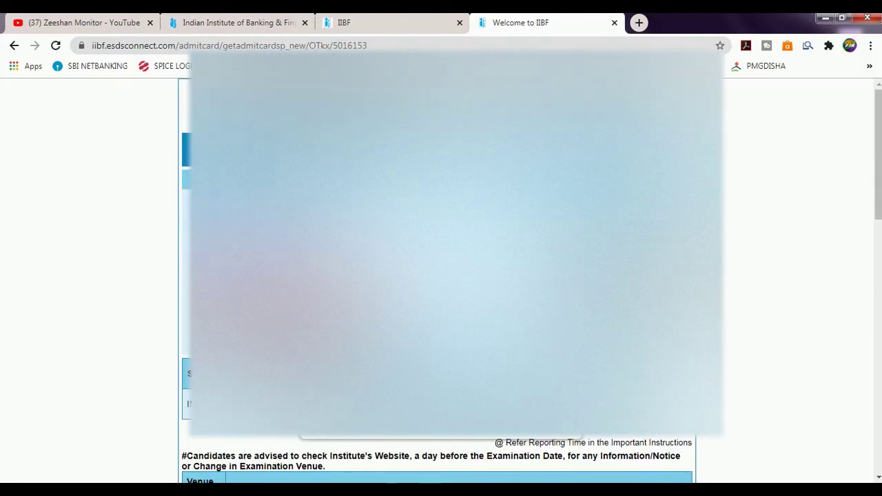
pyautogui.scroll(-3, 441, 455)
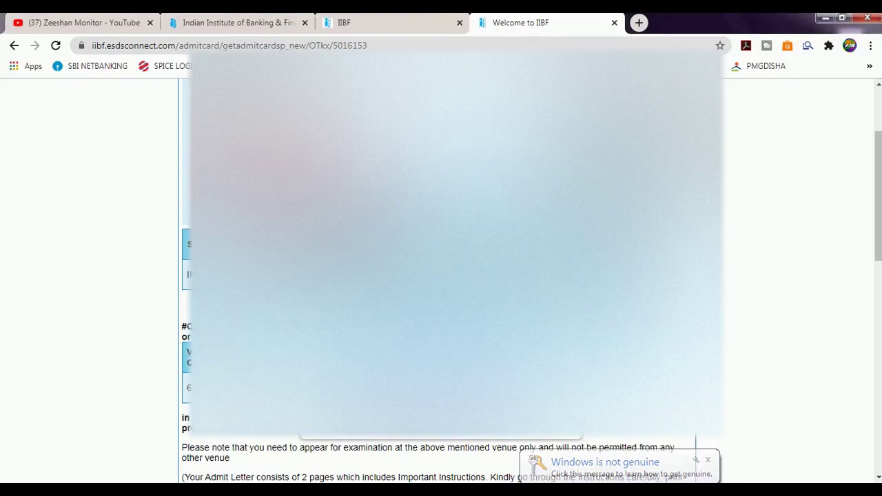
pyautogui.scroll(-5, 448, 276)
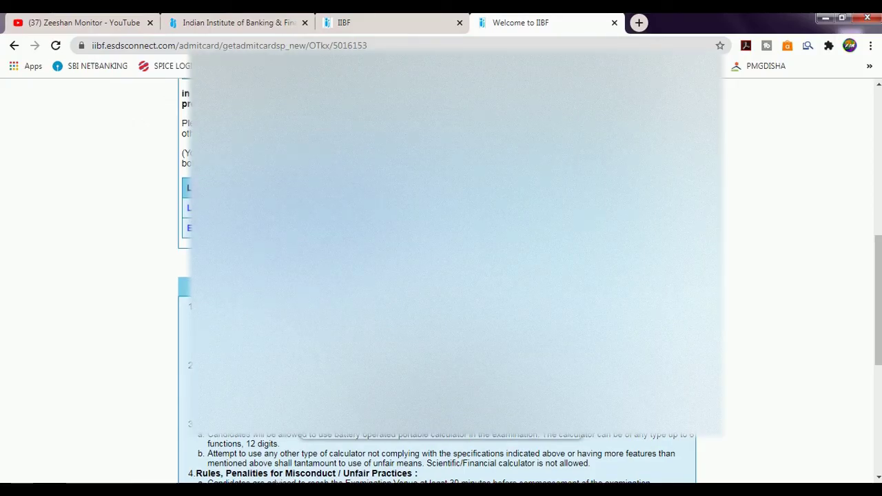
pyautogui.scroll(-5, 448, 276)
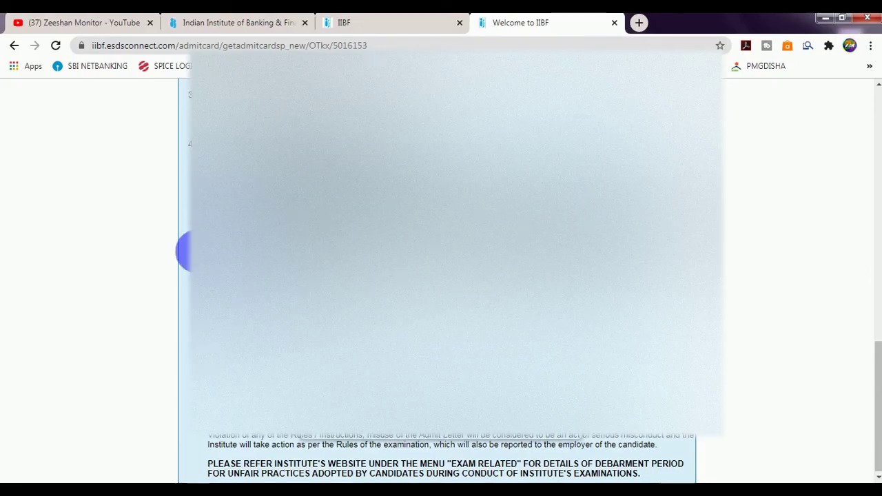
pyautogui.scroll(8, 182, 268)
pyautogui.scroll(-8, 183, 269)
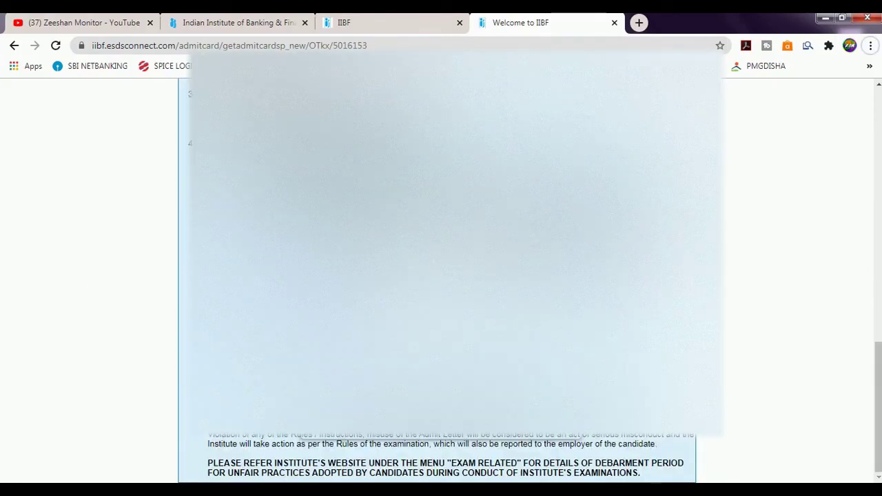
pyautogui.scroll(2, 448, 276)
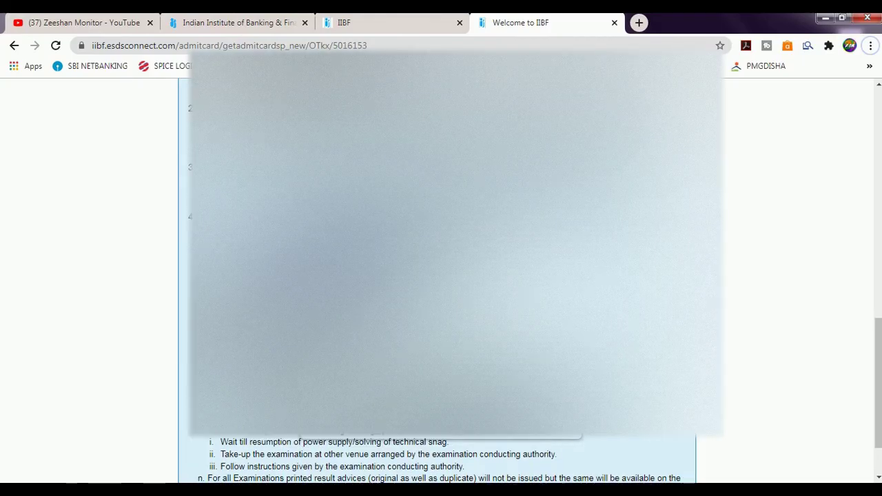
pyautogui.scroll(1, 448, 276)
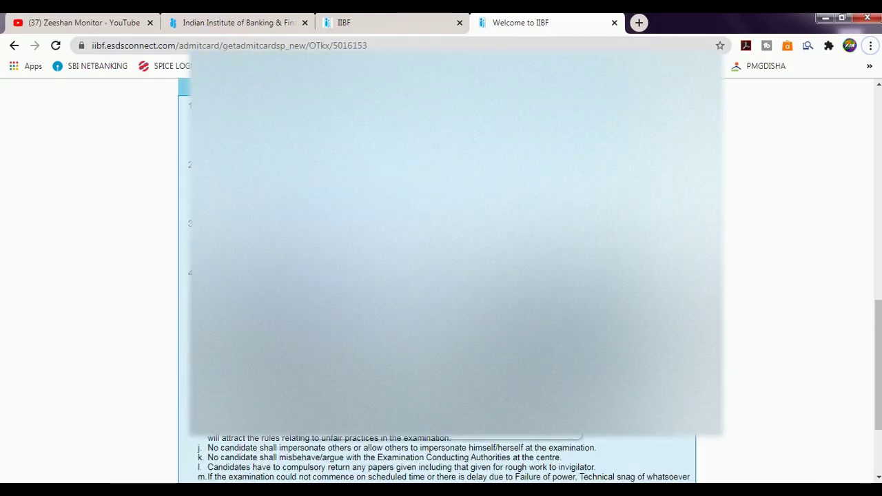